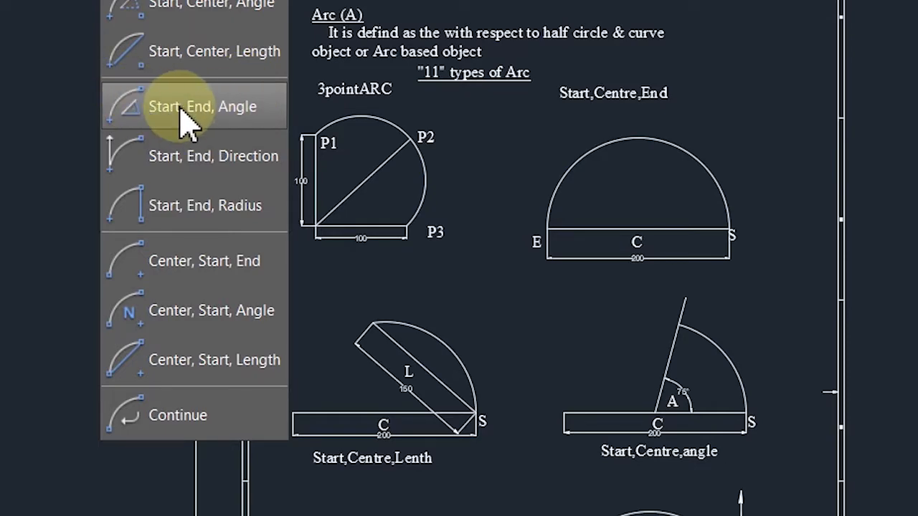
Step: Draw a horizontal line 200 units long with Ortho on, in the empty area beside the reference sheet
{"action": "left_click", "coordinate": [57, 94]}
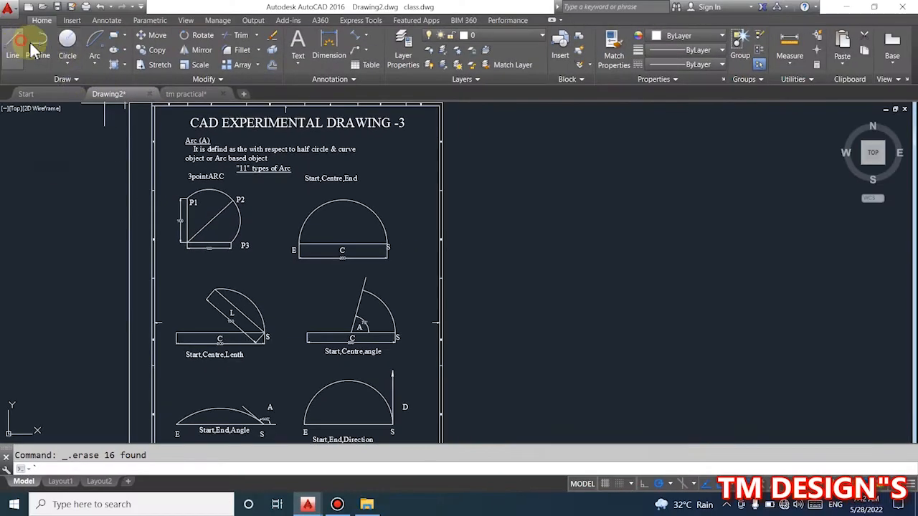
{"action": "left_click", "coordinate": [20, 43]}
{"action": "left_click", "coordinate": [522, 206]}
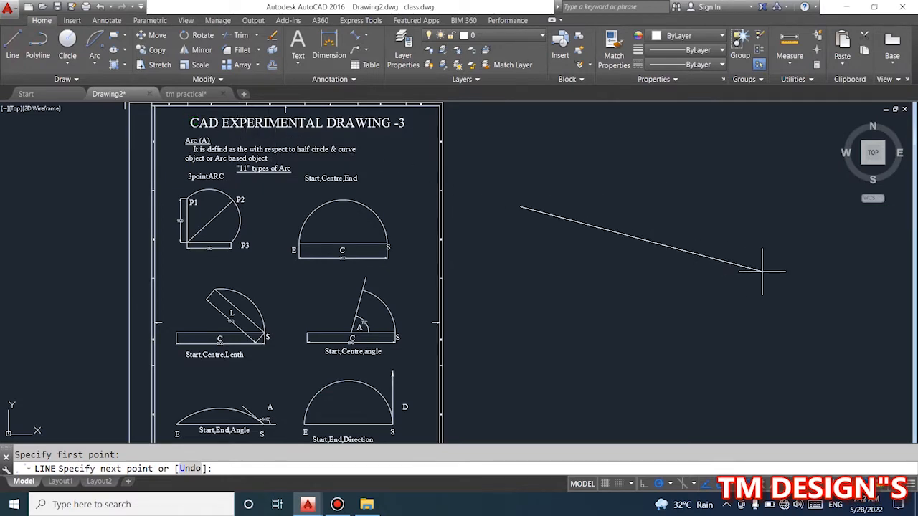
{"action": "key", "text": "F8"}
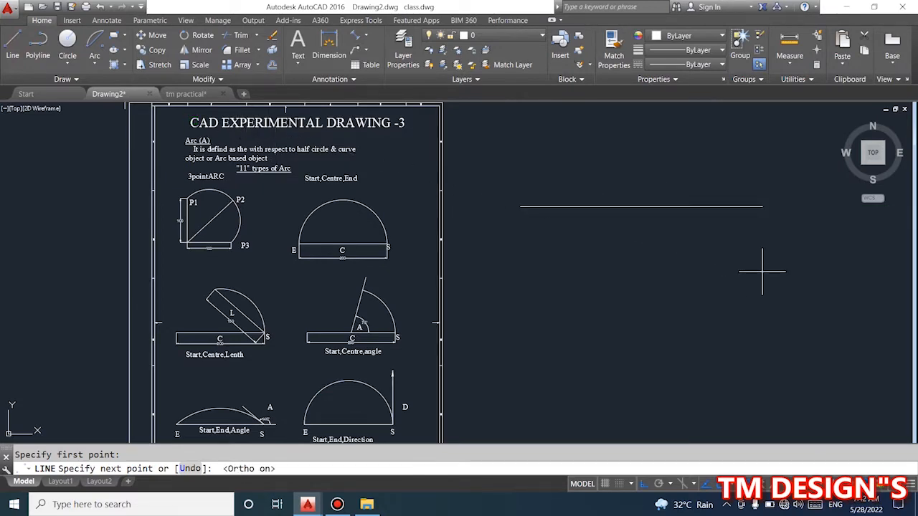
{"action": "type", "text": "200"}
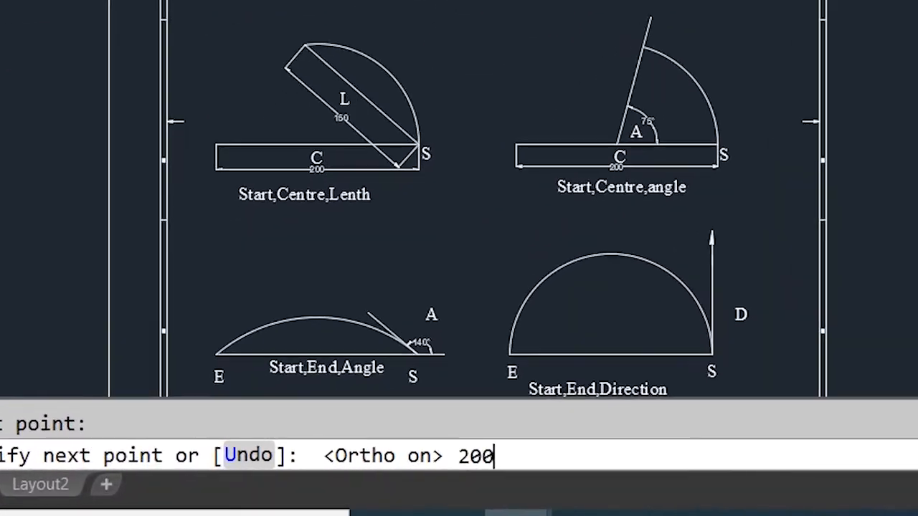
{"action": "key", "text": "Return"}
{"action": "key", "text": "Return"}
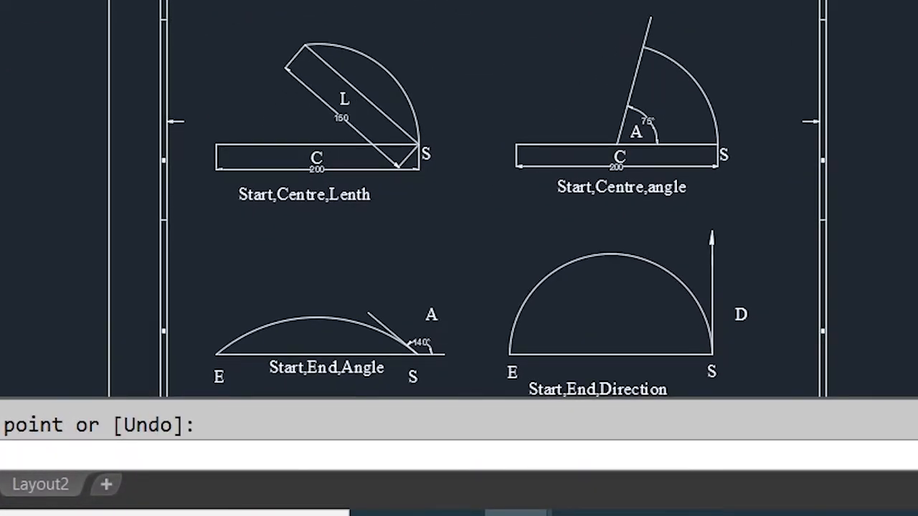
Step: Draw a Start, End, Angle arc from the line's right endpoint to its left endpoint with a 120° included angle
{"action": "scroll", "coordinate": [567, 178], "scroll_direction": "up", "scroll_amount": 4}
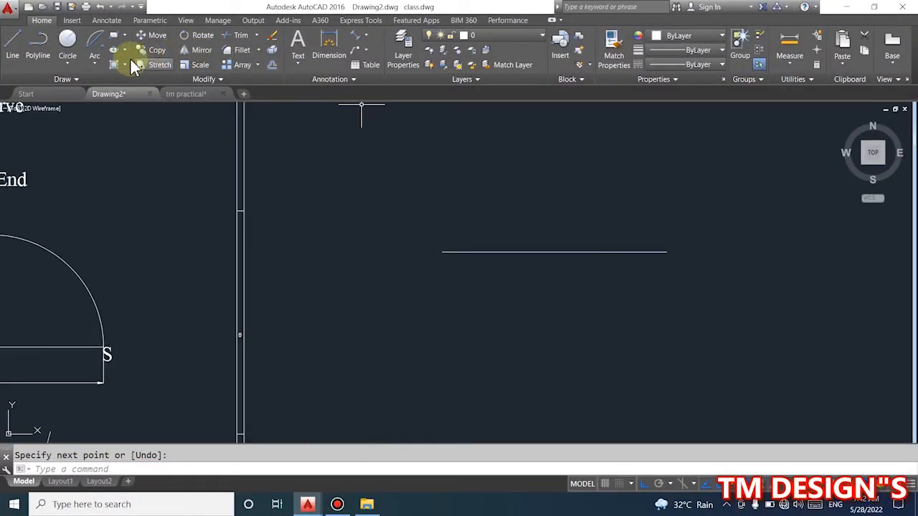
{"action": "left_click", "coordinate": [100, 67]}
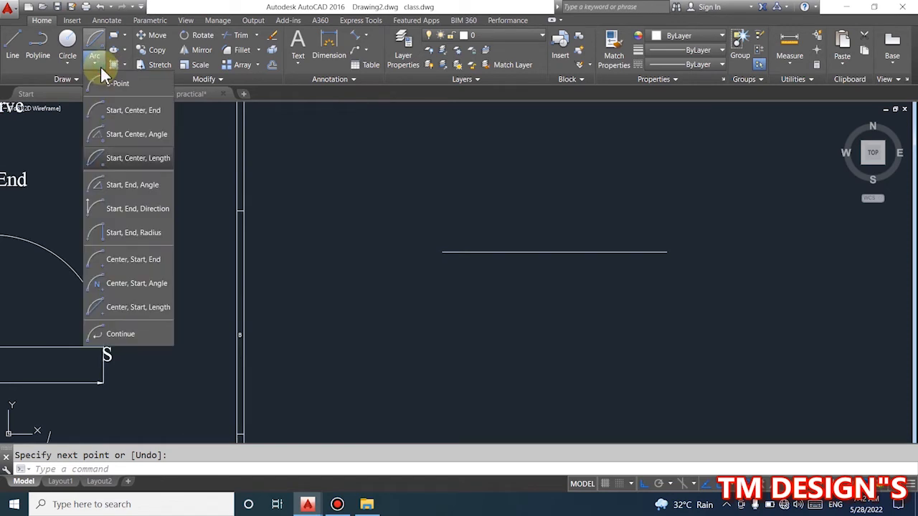
{"action": "left_click", "coordinate": [125, 185]}
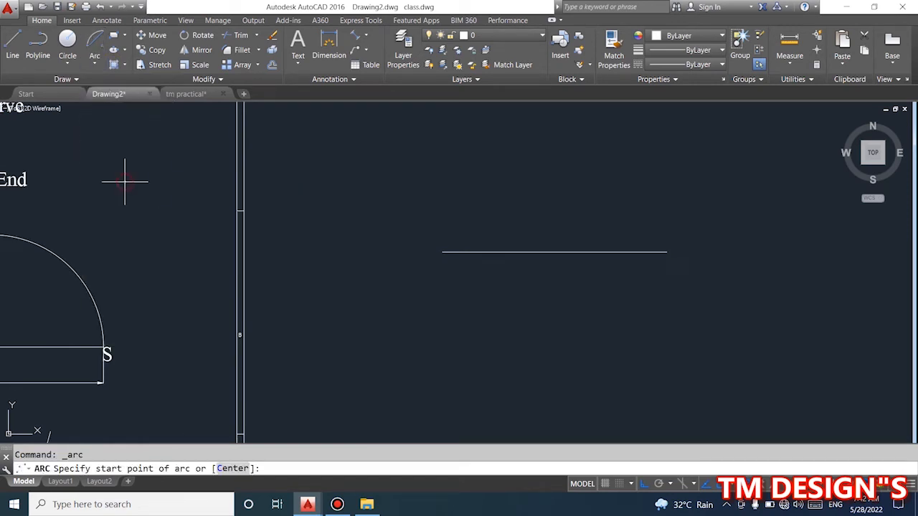
{"action": "left_click", "coordinate": [666, 252]}
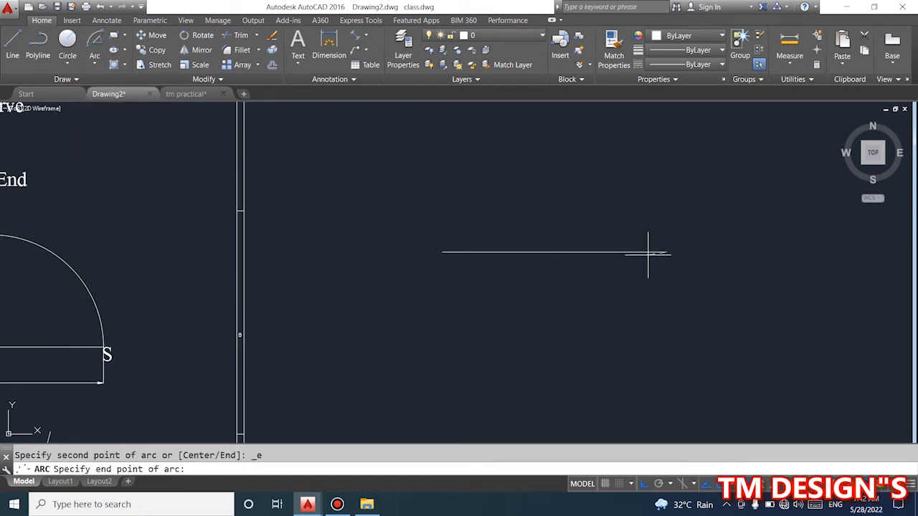
{"action": "left_click", "coordinate": [442, 252]}
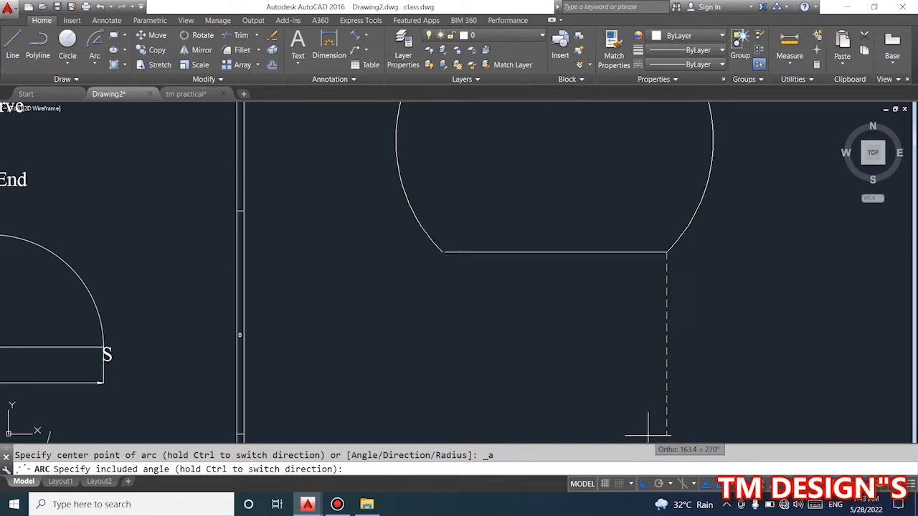
{"action": "key", "text": "F8"}
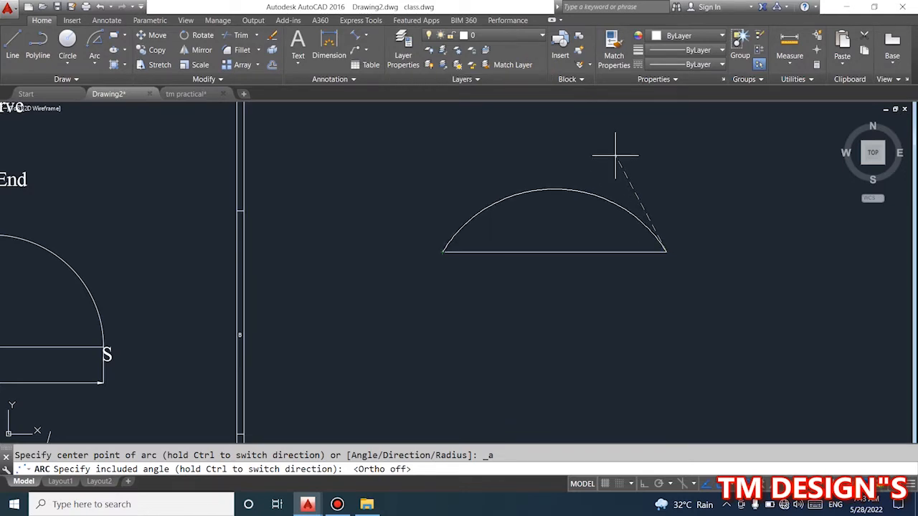
{"action": "type", "text": "120"}
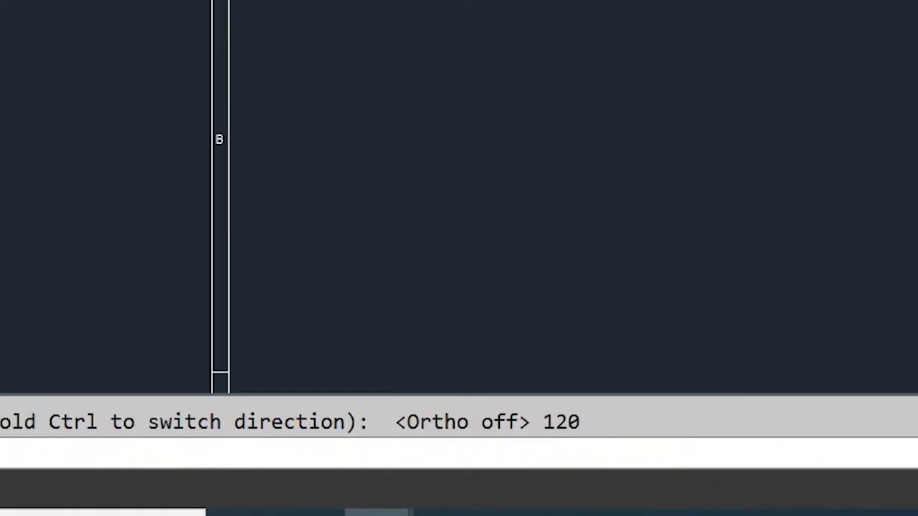
{"action": "key", "text": "Return"}
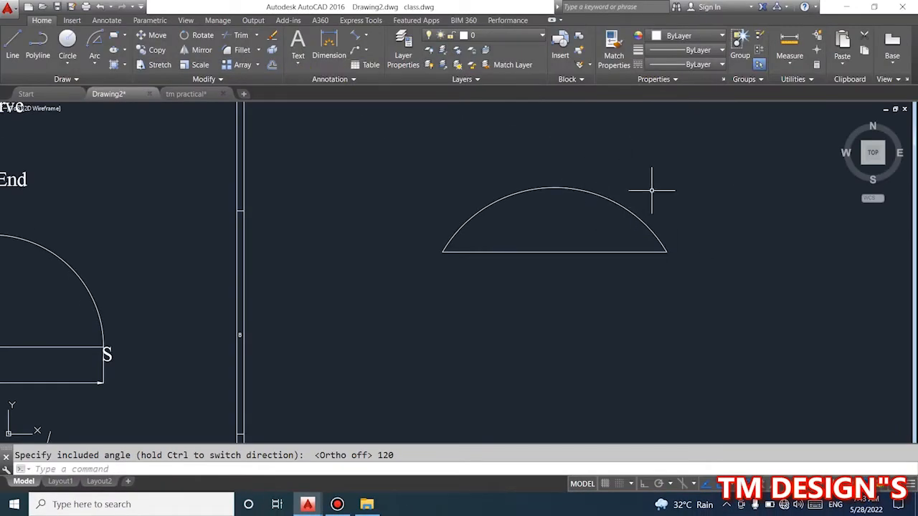
{"action": "scroll", "coordinate": [157, 137], "scroll_direction": "down", "scroll_amount": 4}
{"action": "mouse_move", "coordinate": [157, 137]}
{"action": "middle_mouse_down"}
{"action": "mouse_move", "coordinate": [292, 178]}
{"action": "mouse_move", "coordinate": [390, 106]}
{"action": "middle_mouse_up"}
{"action": "scroll", "coordinate": [201, 359], "scroll_direction": "up", "scroll_amount": 4}
{"action": "scroll", "coordinate": [332, 382], "scroll_direction": "up", "scroll_amount": 4}
{"action": "scroll", "coordinate": [228, 350], "scroll_direction": "down", "scroll_amount": 6}
{"action": "scroll", "coordinate": [247, 344], "scroll_direction": "up", "scroll_amount": 2}
{"action": "scroll", "coordinate": [178, 317], "scroll_direction": "down", "scroll_amount": 2}
{"action": "scroll", "coordinate": [549, 287], "scroll_direction": "up", "scroll_amount": 2}
{"action": "scroll", "coordinate": [409, 253], "scroll_direction": "down", "scroll_amount": 5}
{"action": "scroll", "coordinate": [516, 175], "scroll_direction": "up", "scroll_amount": 5}
{"action": "scroll", "coordinate": [516, 175], "scroll_direction": "down", "scroll_amount": 4}
{"action": "scroll", "coordinate": [531, 151], "scroll_direction": "up", "scroll_amount": 4}
Step: Draw a short horizontal line with Ortho on, extending the base line to the right from the arc's start point
{"action": "left_click", "coordinate": [13, 45]}
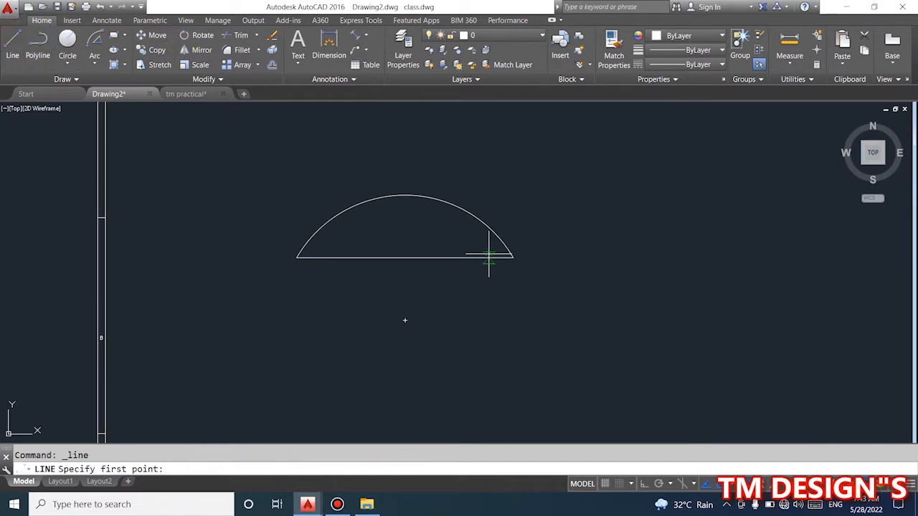
{"action": "left_click", "coordinate": [514, 257]}
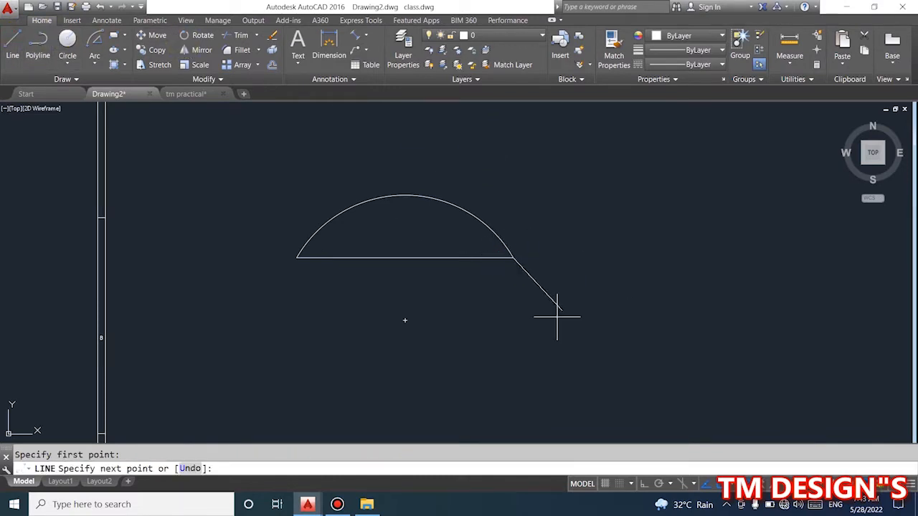
{"action": "left_click", "coordinate": [644, 484]}
{"action": "left_click", "coordinate": [575, 257]}
{"action": "right_click", "coordinate": [576, 256]}
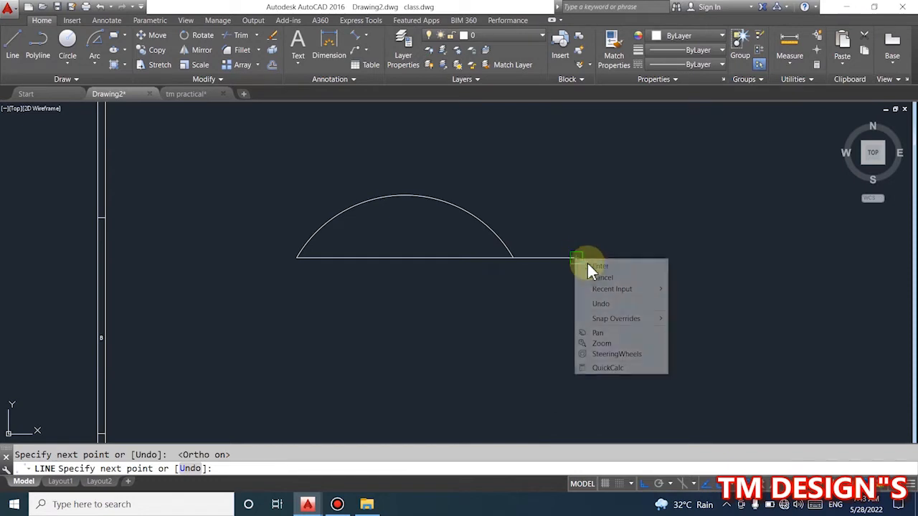
{"action": "left_click", "coordinate": [602, 265]}
{"action": "left_click", "coordinate": [14, 39]}
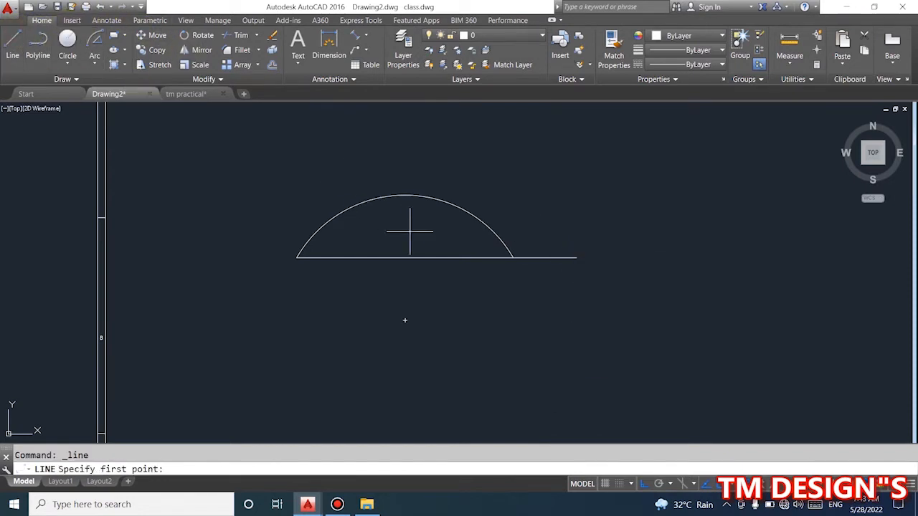
{"action": "left_click", "coordinate": [506, 251]}
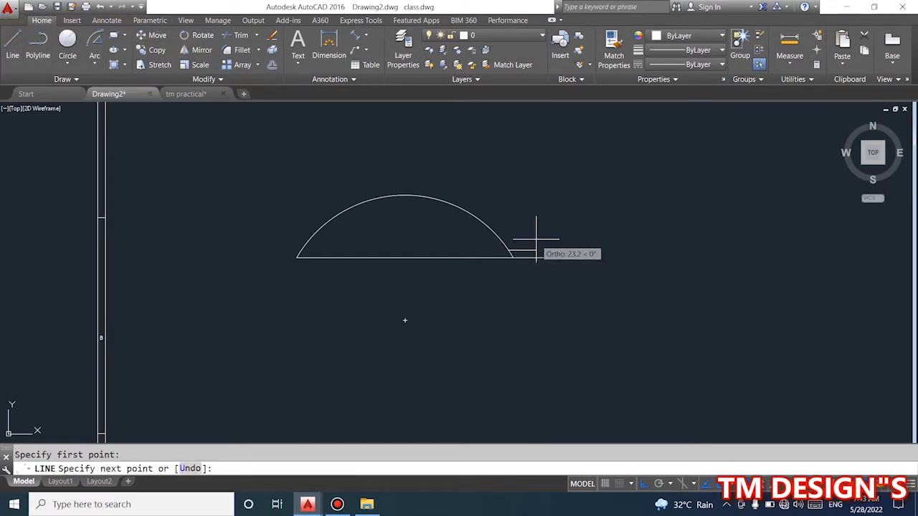
{"action": "key", "text": "Escape"}
Step: Try to draw a line from the arc's right endpoint with Ortho off, using a Tangent snap on the arc
{"action": "scroll", "coordinate": [510, 259], "scroll_direction": "up", "scroll_amount": 3}
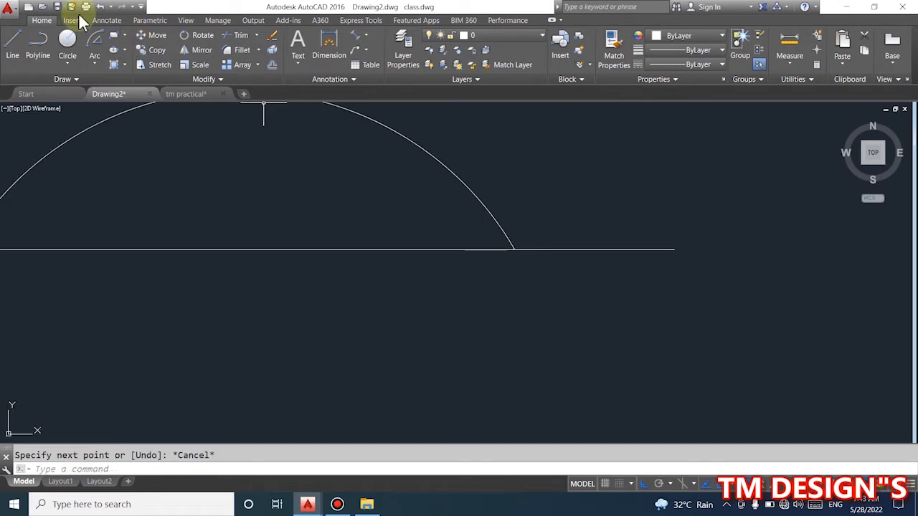
{"action": "left_click", "coordinate": [10, 45]}
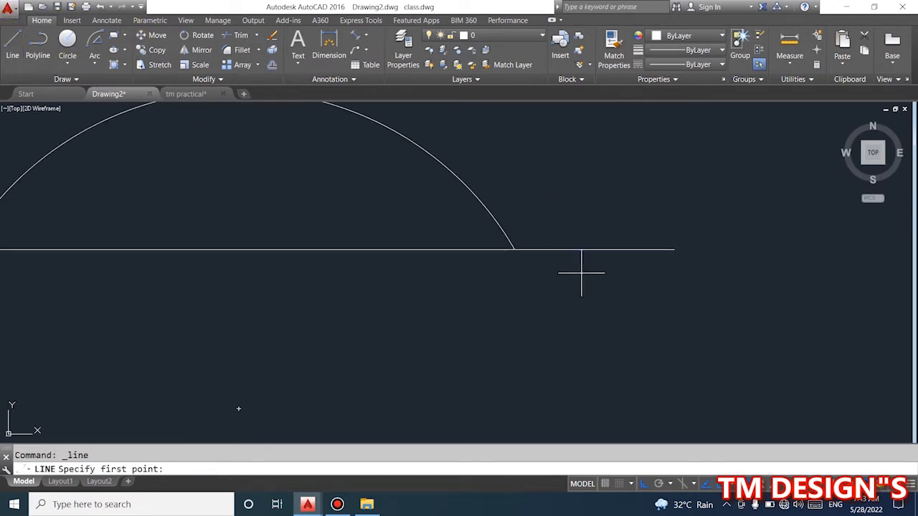
{"action": "left_click", "coordinate": [514, 249]}
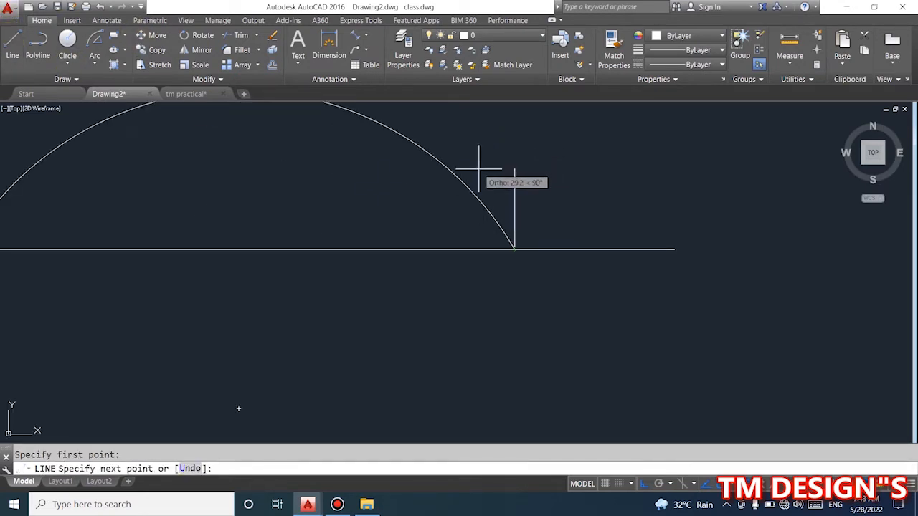
{"action": "key", "text": "F8"}
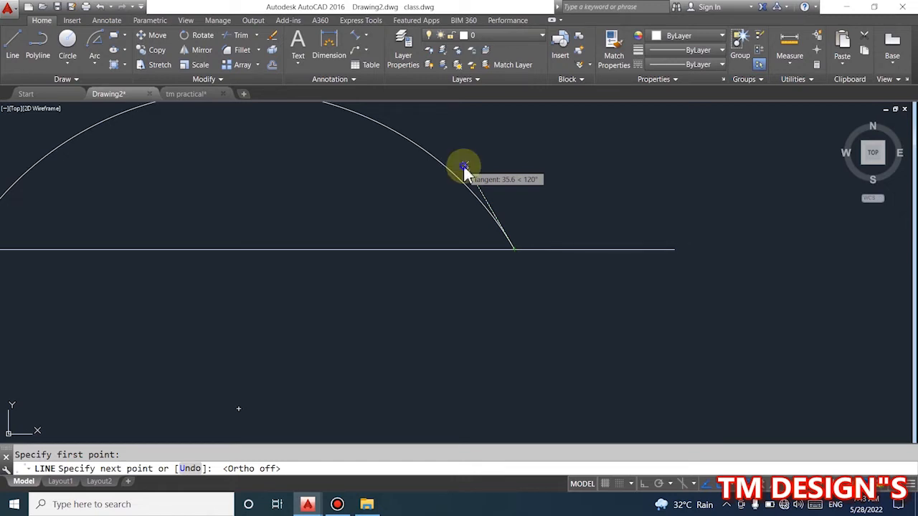
{"action": "right_click", "coordinate": [465, 167], "text": "shift"}
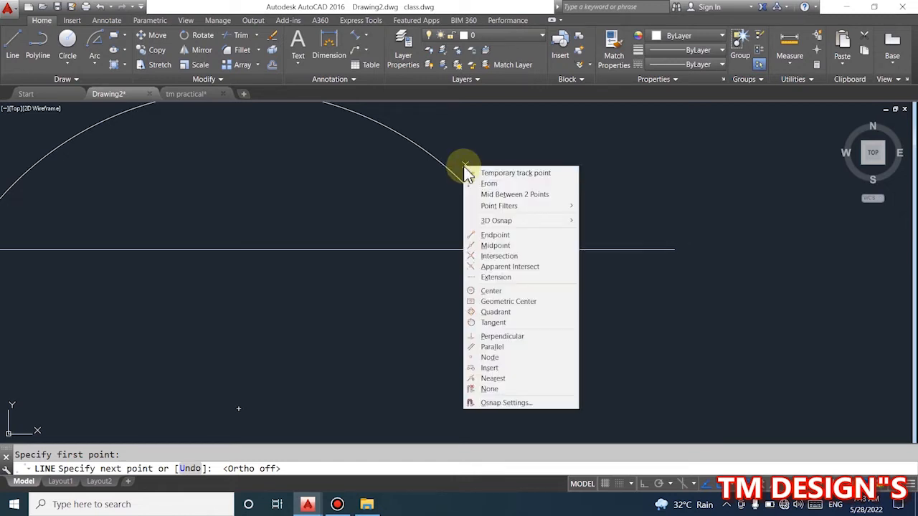
{"action": "left_click", "coordinate": [493, 322]}
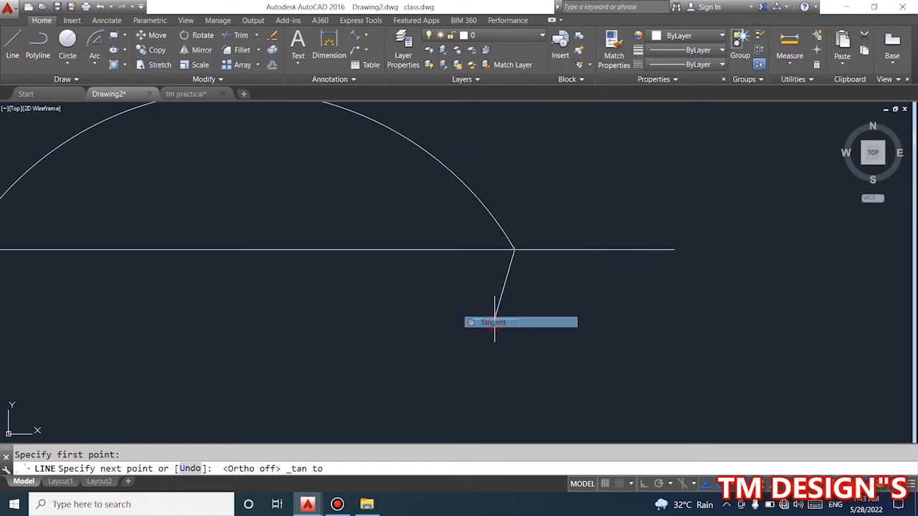
{"action": "left_click", "coordinate": [467, 186]}
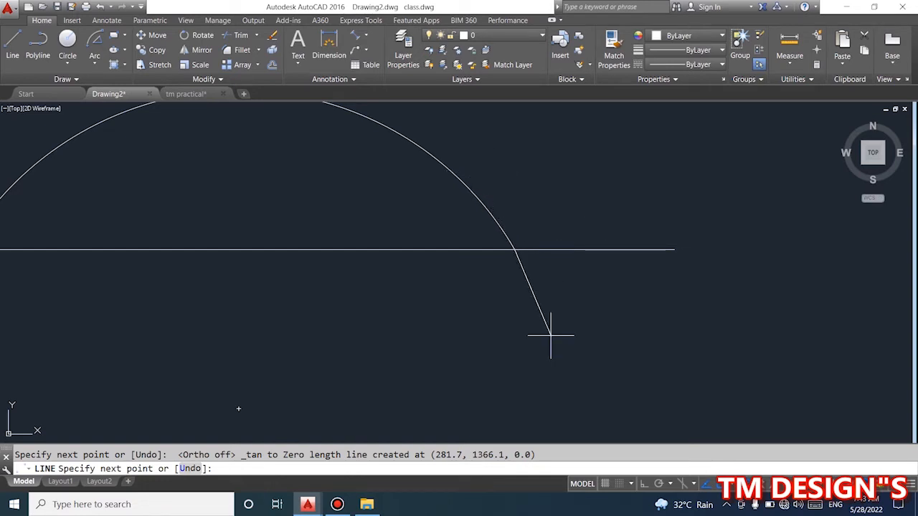
{"action": "key", "text": "Escape"}
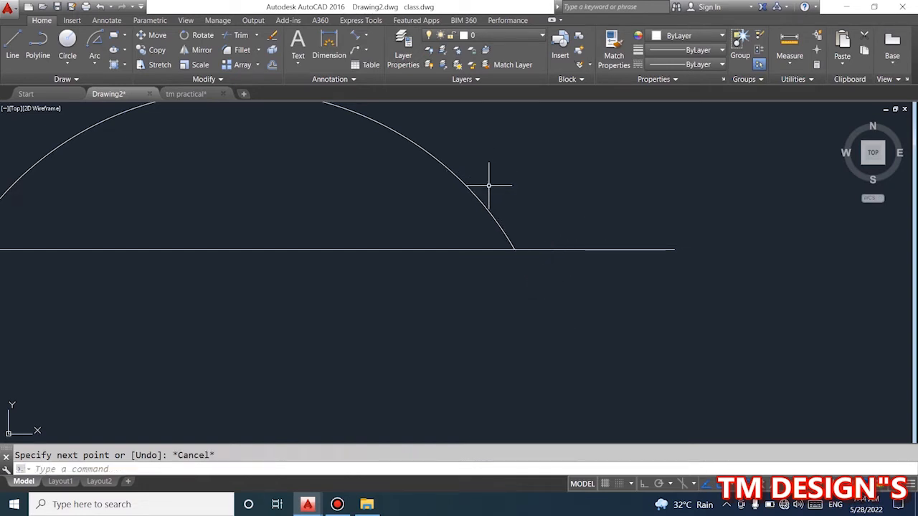
Step: Draw a short slanted line from the arc's right endpoint up and to the left, roughly along the arc's tangent
{"action": "left_click", "coordinate": [12, 41]}
{"action": "left_click", "coordinate": [513, 249]}
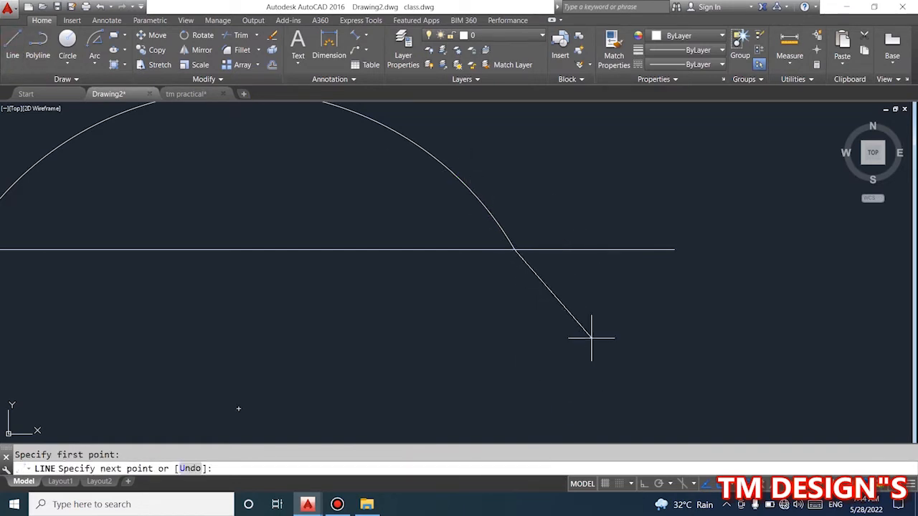
{"action": "left_click", "coordinate": [456, 140]}
{"action": "right_click", "coordinate": [456, 140]}
{"action": "left_click", "coordinate": [478, 158]}
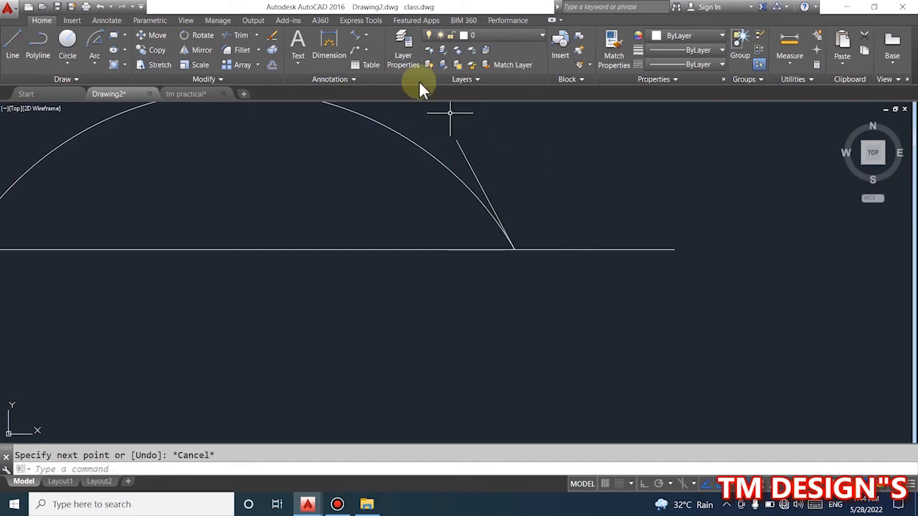
Step: Try to add an angular dimension between the slanted line and the horizontal extension at the arc's start point
{"action": "left_click", "coordinate": [367, 36]}
{"action": "left_click", "coordinate": [379, 104]}
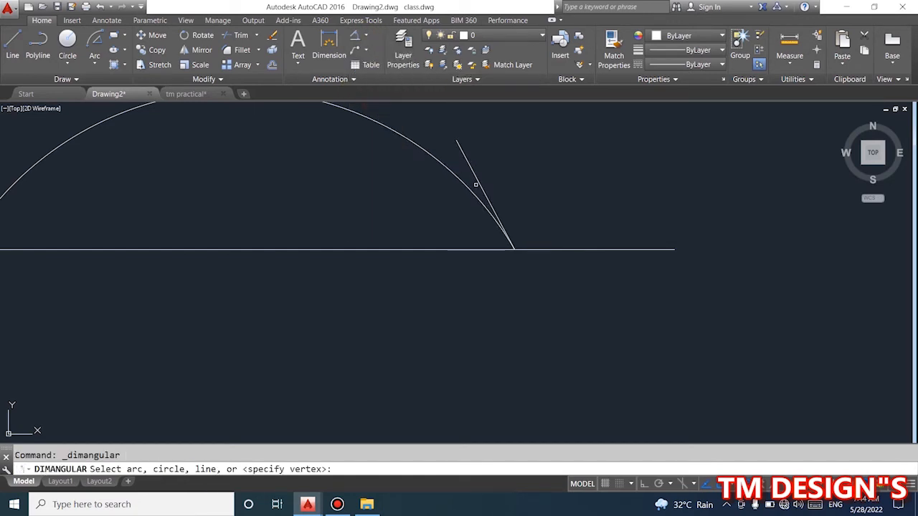
{"action": "left_click", "coordinate": [477, 182]}
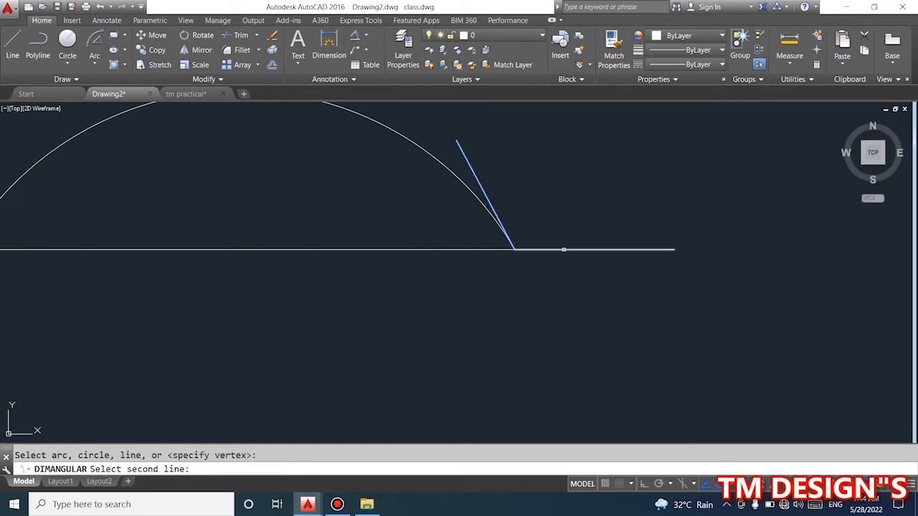
{"action": "left_click", "coordinate": [563, 249]}
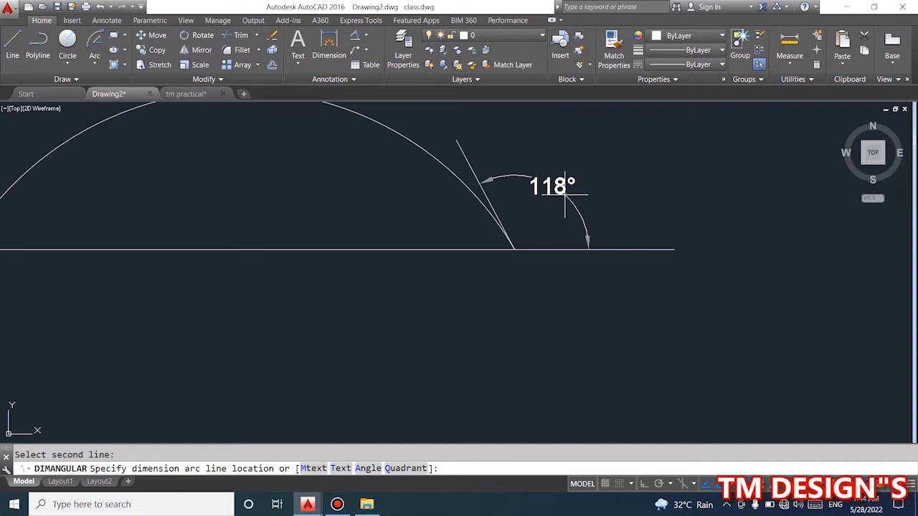
{"action": "scroll", "coordinate": [502, 221], "scroll_direction": "up", "scroll_amount": 6}
{"action": "scroll", "coordinate": [518, 327], "scroll_direction": "down", "scroll_amount": 3}
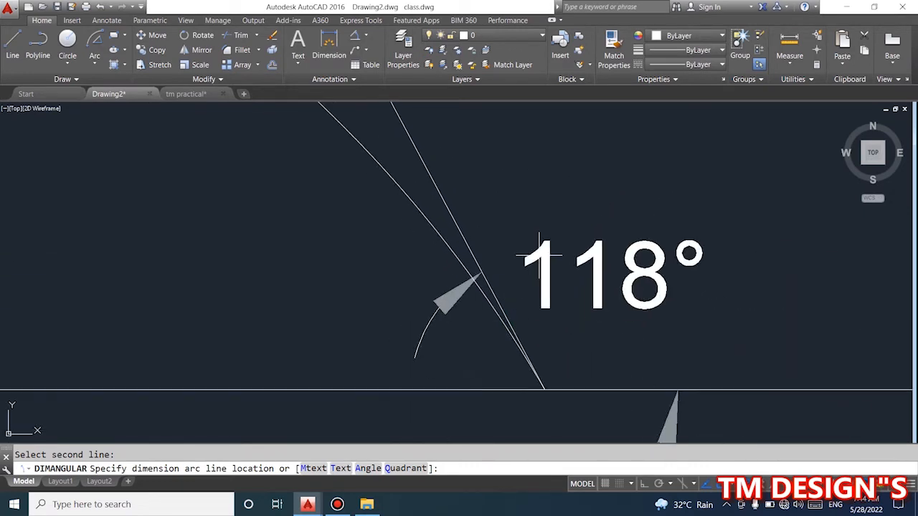
{"action": "right_click", "coordinate": [589, 256]}
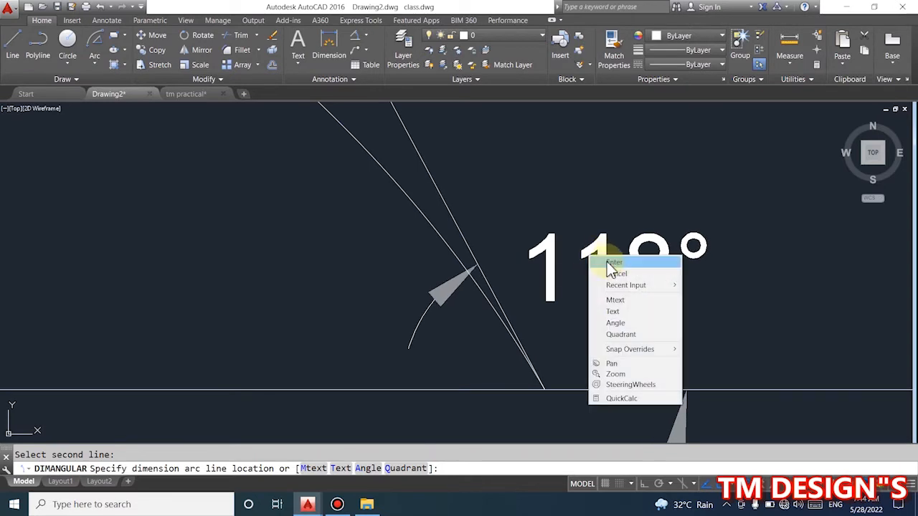
{"action": "left_click", "coordinate": [611, 262]}
{"action": "scroll", "coordinate": [528, 199], "scroll_direction": "down", "scroll_amount": 5}
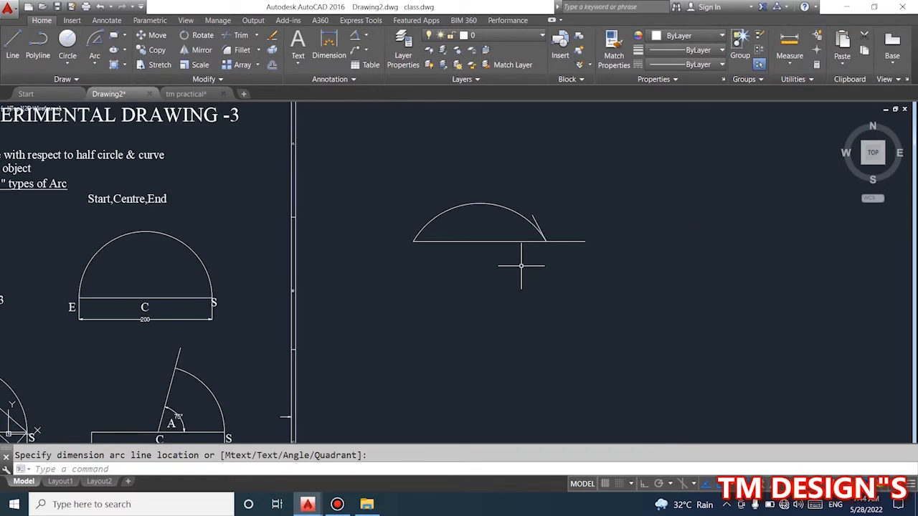
{"action": "scroll", "coordinate": [566, 215], "scroll_direction": "up", "scroll_amount": 2}
{"action": "left_click", "coordinate": [595, 330]}
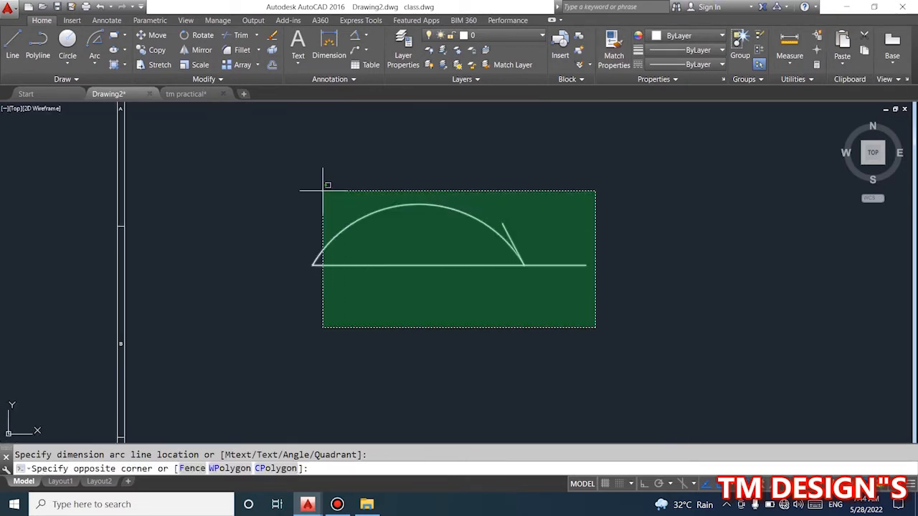
{"action": "left_click", "coordinate": [684, 330]}
{"action": "left_click", "coordinate": [94, 61]}
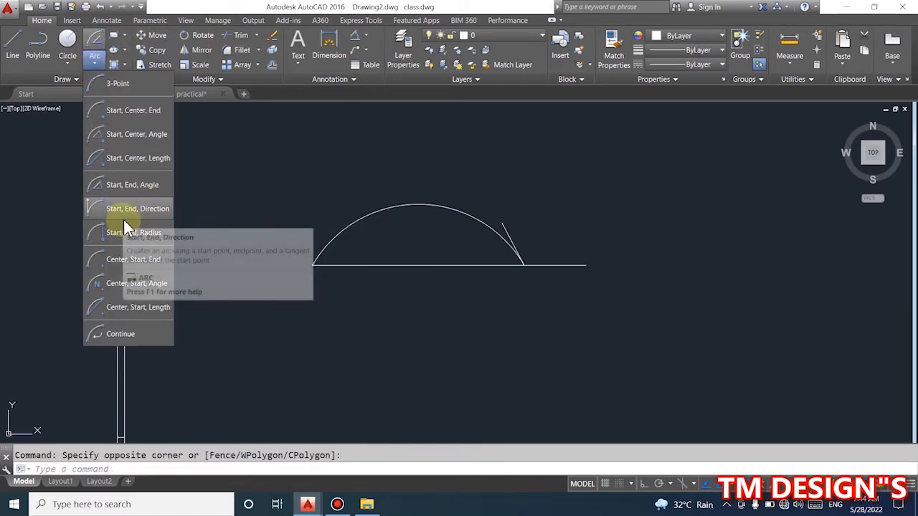
Step: Draw a short horizontal line with Ortho on, in the empty area below the Start, End, Angle arc
{"action": "scroll", "coordinate": [342, 268], "scroll_direction": "down", "scroll_amount": 8}
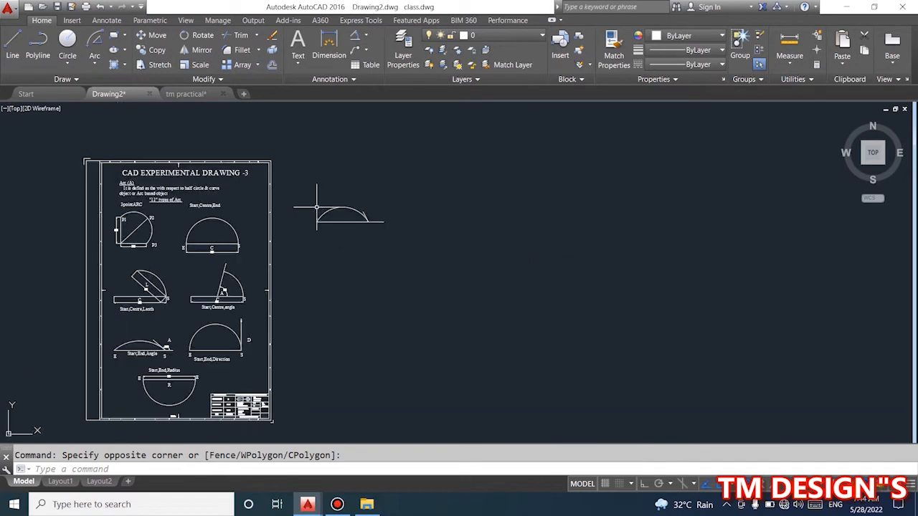
{"action": "scroll", "coordinate": [429, 200], "scroll_direction": "up", "scroll_amount": 2}
{"action": "left_click", "coordinate": [14, 43]}
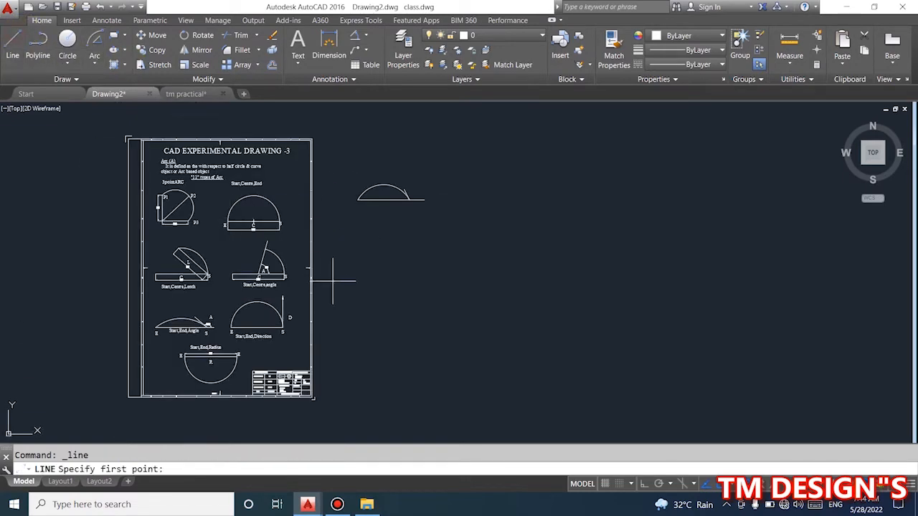
{"action": "scroll", "coordinate": [334, 266], "scroll_direction": "up", "scroll_amount": 3}
{"action": "left_click", "coordinate": [383, 244]}
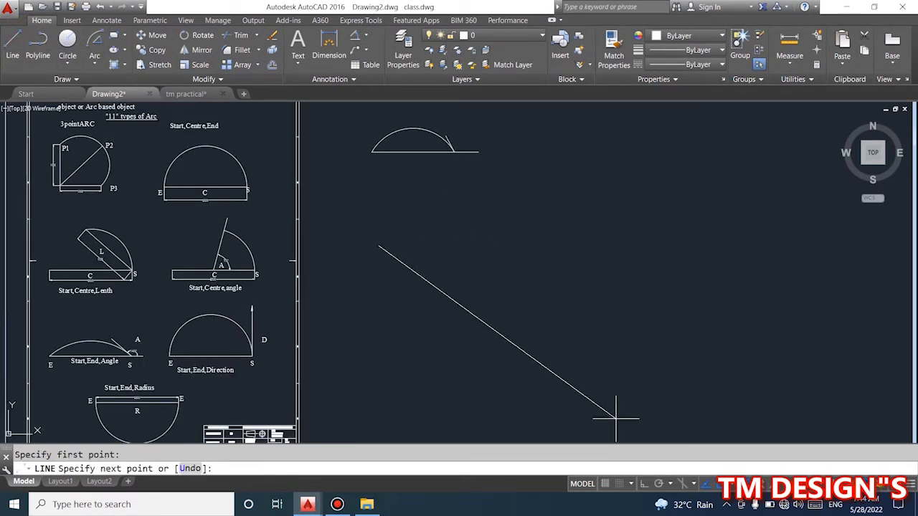
{"action": "left_click", "coordinate": [643, 484]}
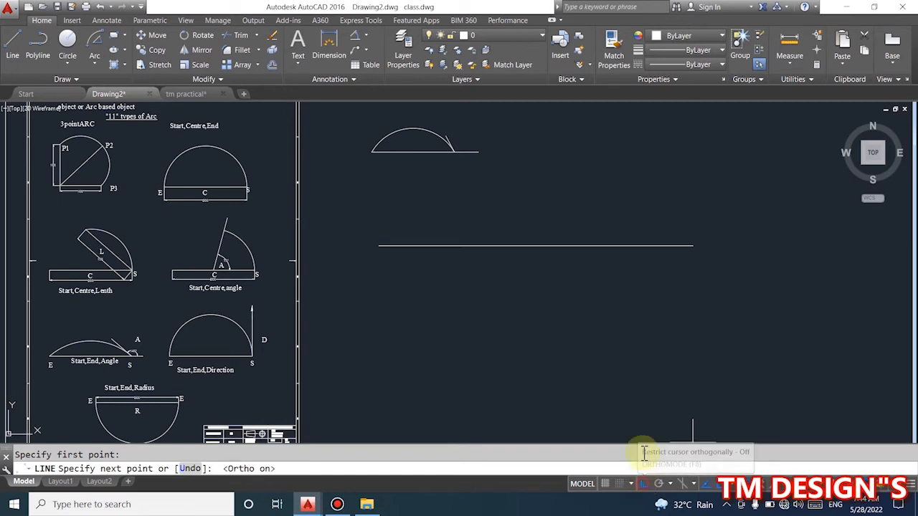
{"action": "left_click", "coordinate": [450, 246]}
{"action": "right_click", "coordinate": [463, 249]}
{"action": "left_click", "coordinate": [476, 258]}
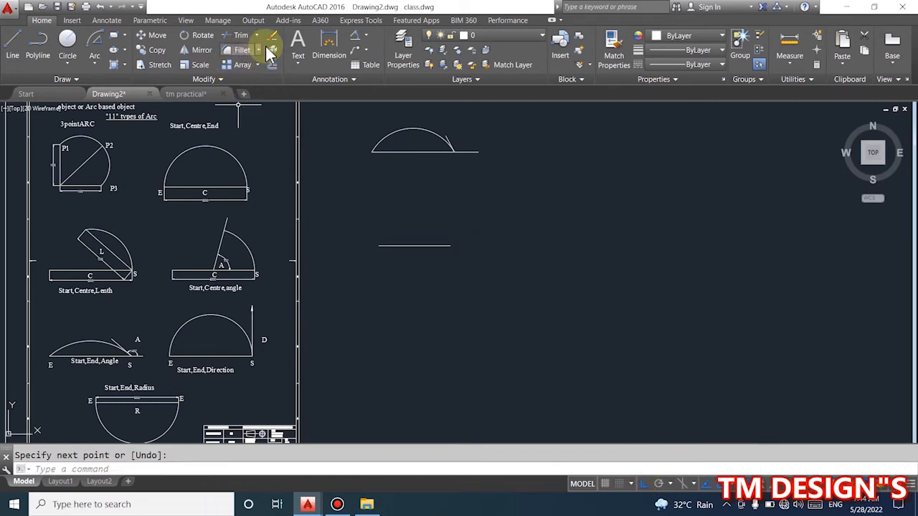
Step: Draw a Start, End, Direction arc from the new line's right endpoint to its left endpoint, with the tangent direction straight down at 270°
{"action": "left_click", "coordinate": [367, 45]}
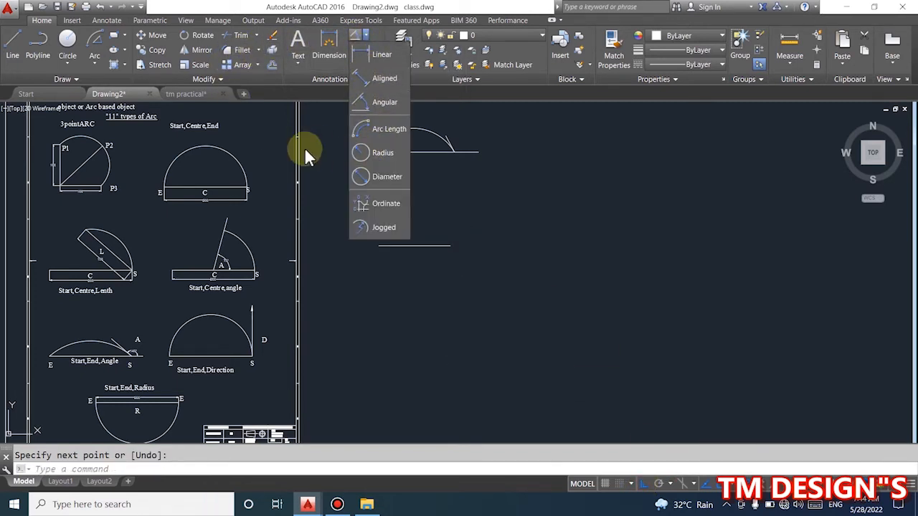
{"action": "left_click", "coordinate": [323, 155]}
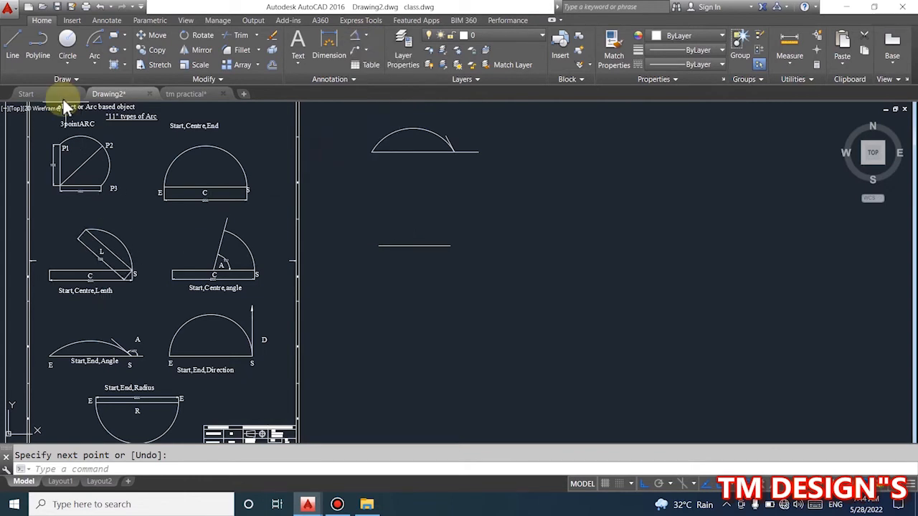
{"action": "left_click", "coordinate": [95, 64]}
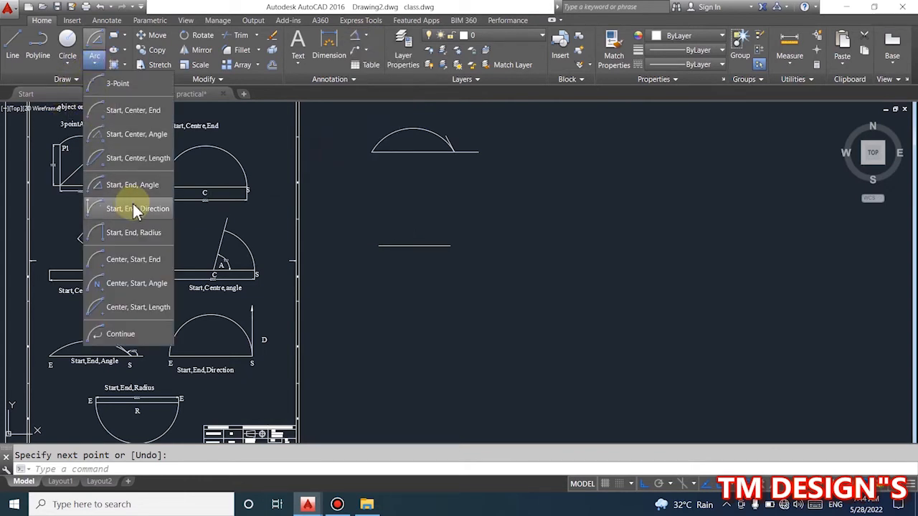
{"action": "left_click", "coordinate": [124, 210]}
{"action": "left_click", "coordinate": [446, 245]}
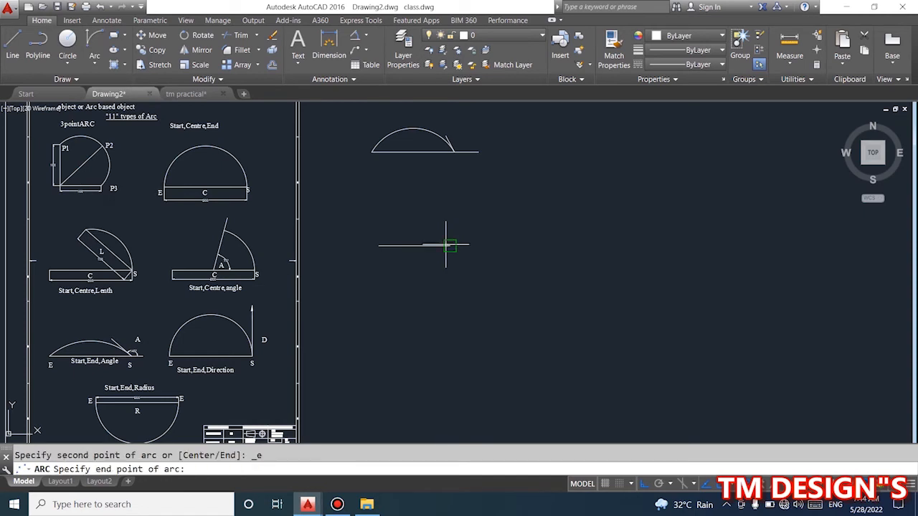
{"action": "left_click", "coordinate": [378, 246]}
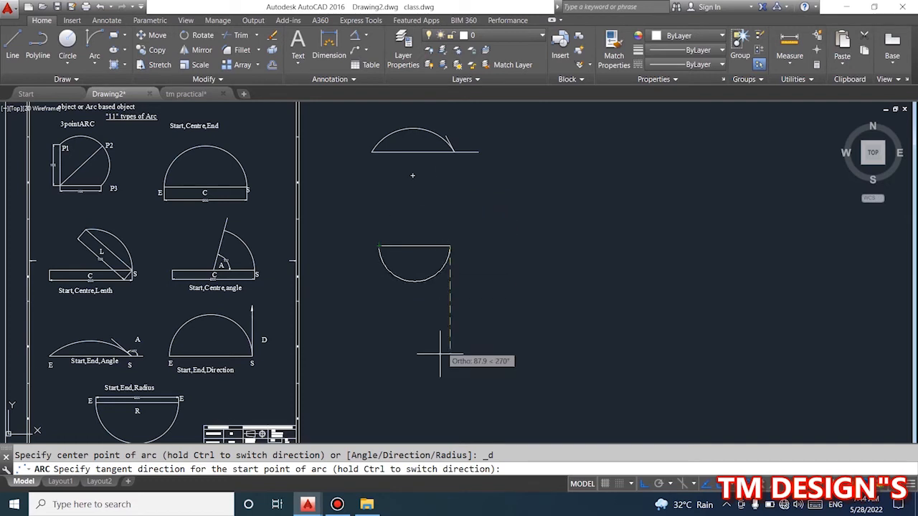
{"action": "left_click", "coordinate": [449, 294]}
{"action": "scroll", "coordinate": [405, 265], "scroll_direction": "up", "scroll_amount": 6}
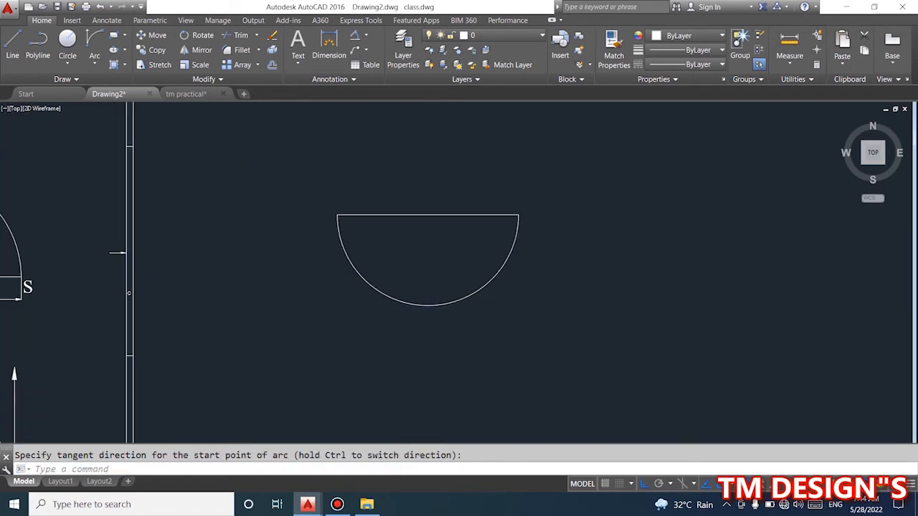
Step: Draw another horizontal line to the right of the downward semicircle, slightly above its straight edge
{"action": "left_click", "coordinate": [96, 65]}
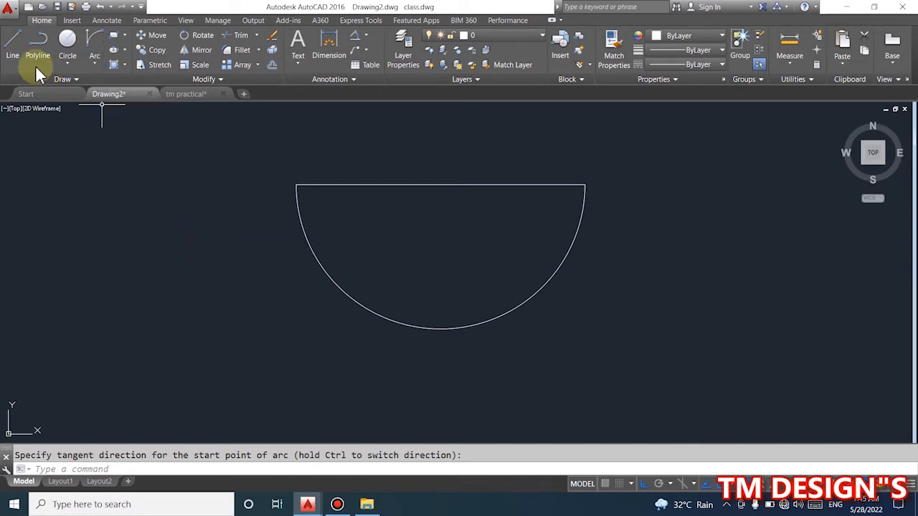
{"action": "left_click", "coordinate": [17, 45]}
{"action": "scroll", "coordinate": [204, 265], "scroll_direction": "down", "scroll_amount": 4}
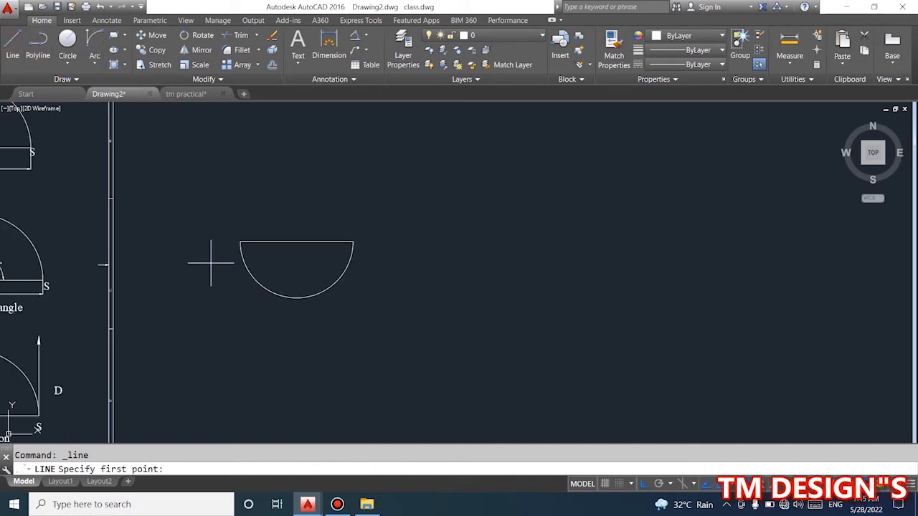
{"action": "left_click", "coordinate": [402, 235]}
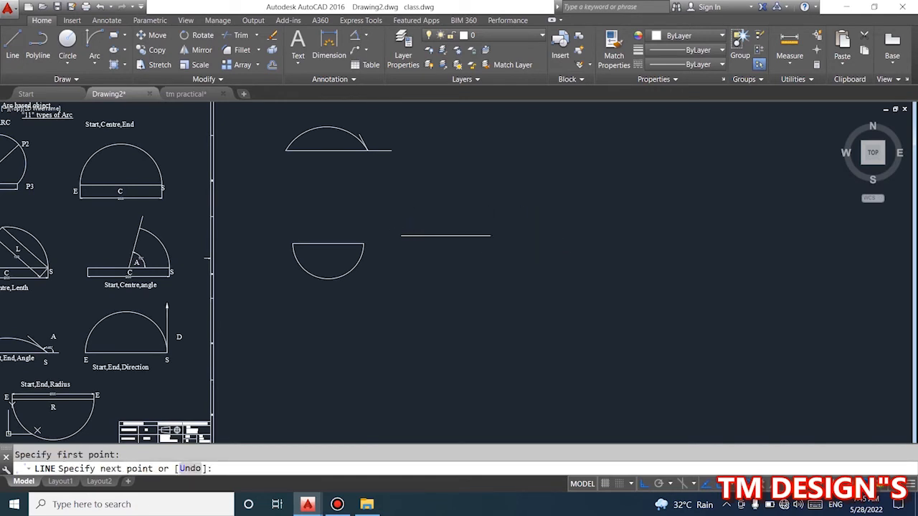
{"action": "right_click", "coordinate": [491, 235]}
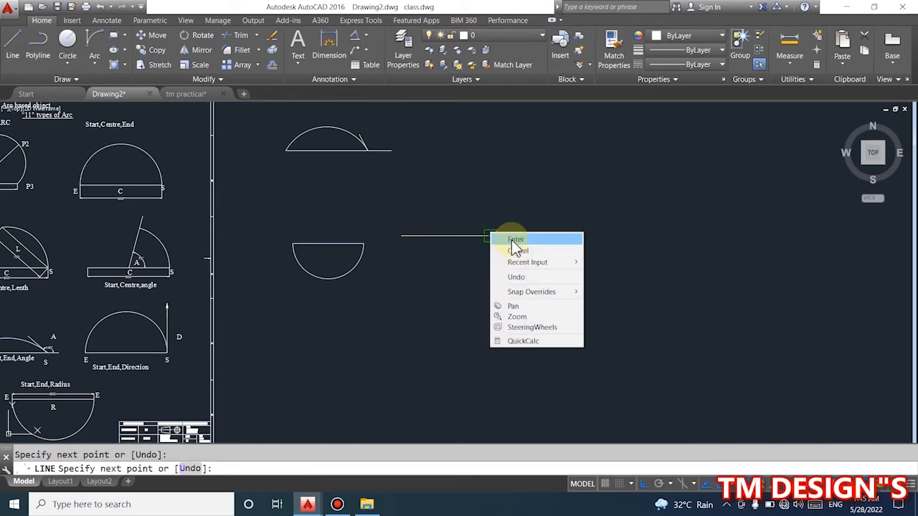
{"action": "left_click", "coordinate": [516, 240]}
Step: Draw a Start, End, Radius arc from that line's right endpoint to its left endpoint, picking the line's midpoint to set the radius
{"action": "scroll", "coordinate": [426, 208], "scroll_direction": "up", "scroll_amount": 5}
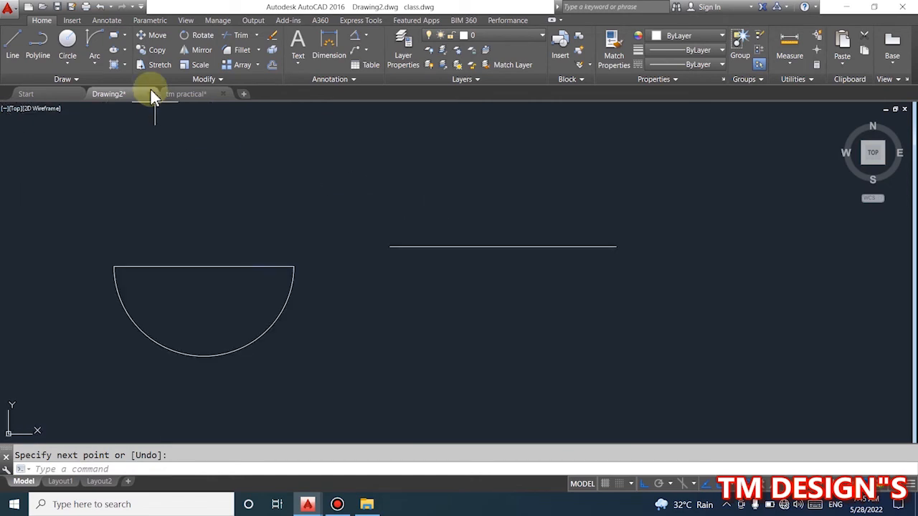
{"action": "left_click", "coordinate": [99, 71]}
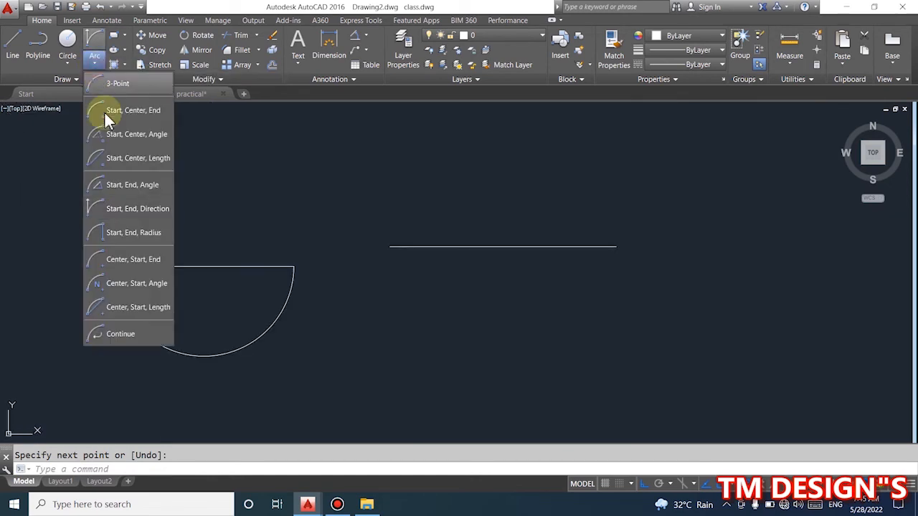
{"action": "left_click", "coordinate": [111, 236]}
{"action": "left_click", "coordinate": [615, 247]}
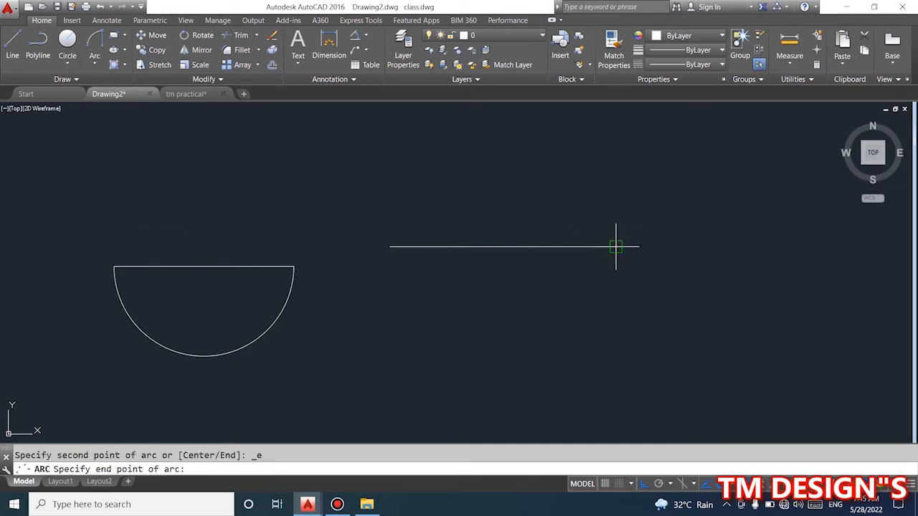
{"action": "left_click", "coordinate": [389, 247]}
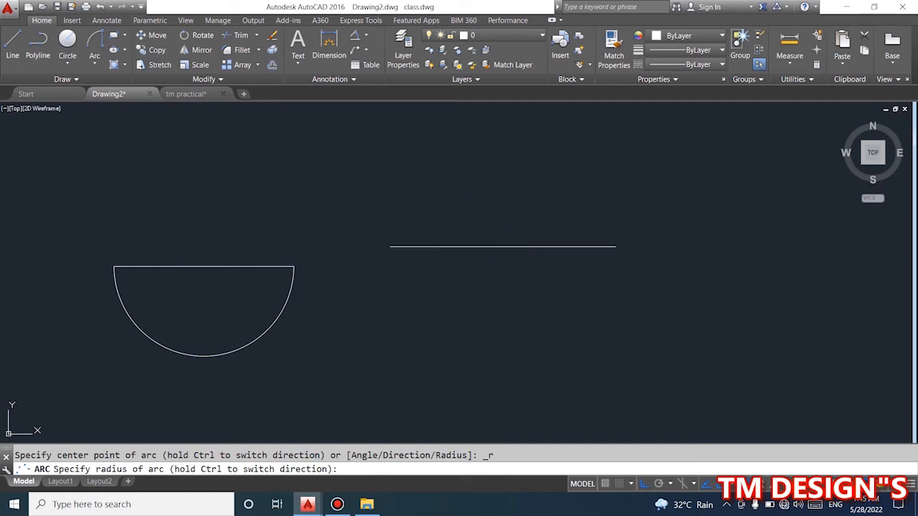
{"action": "left_click", "coordinate": [504, 247]}
Step: Compare the drawn arcs with the examples on the reference sheet and look over the list of available arc types
{"action": "scroll", "coordinate": [489, 201], "scroll_direction": "down", "scroll_amount": 3}
{"action": "scroll", "coordinate": [495, 205], "scroll_direction": "up", "scroll_amount": 3}
{"action": "scroll", "coordinate": [495, 205], "scroll_direction": "down", "scroll_amount": 3}
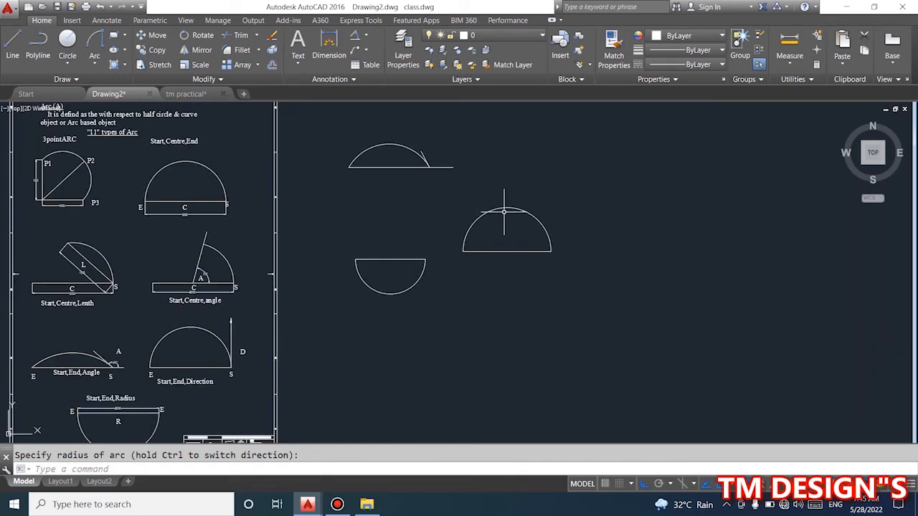
{"action": "scroll", "coordinate": [495, 205], "scroll_direction": "down", "scroll_amount": 3}
{"action": "scroll", "coordinate": [480, 205], "scroll_direction": "up", "scroll_amount": 3}
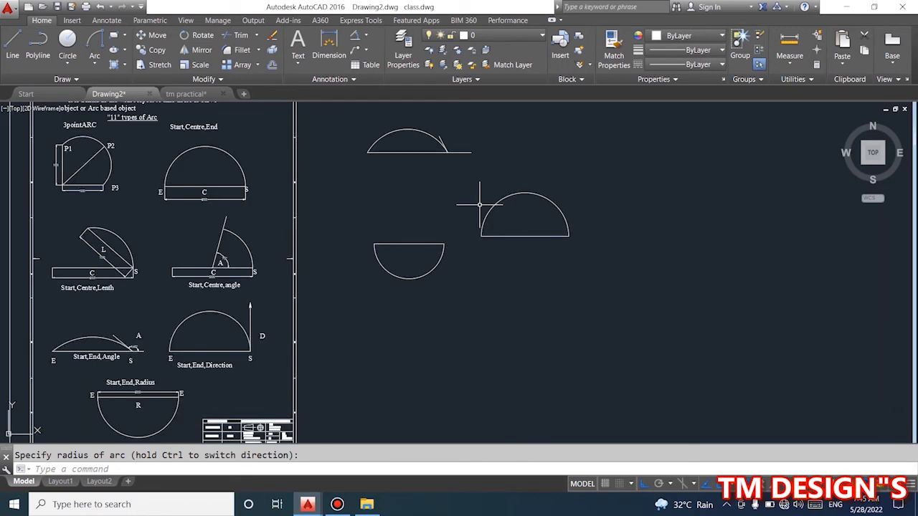
{"action": "scroll", "coordinate": [480, 205], "scroll_direction": "down", "scroll_amount": 3}
{"action": "scroll", "coordinate": [370, 285], "scroll_direction": "up", "scroll_amount": 4}
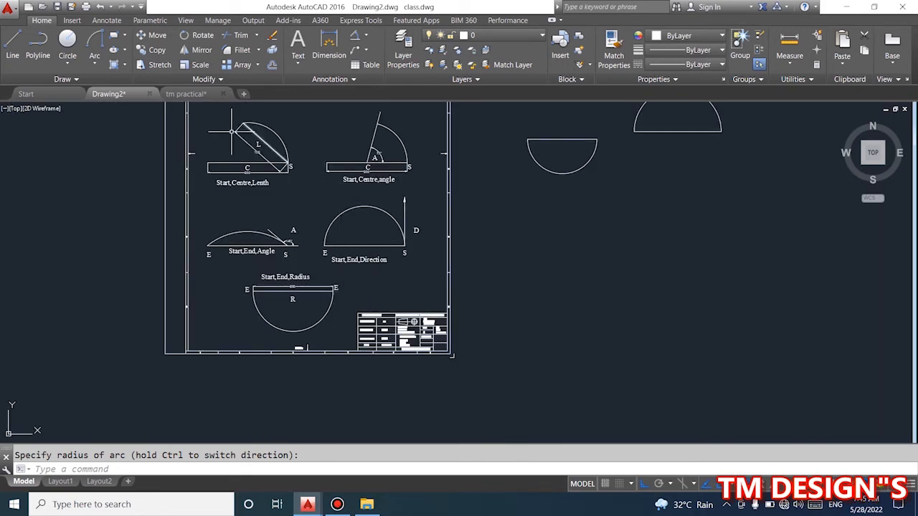
{"action": "left_click", "coordinate": [94, 62]}
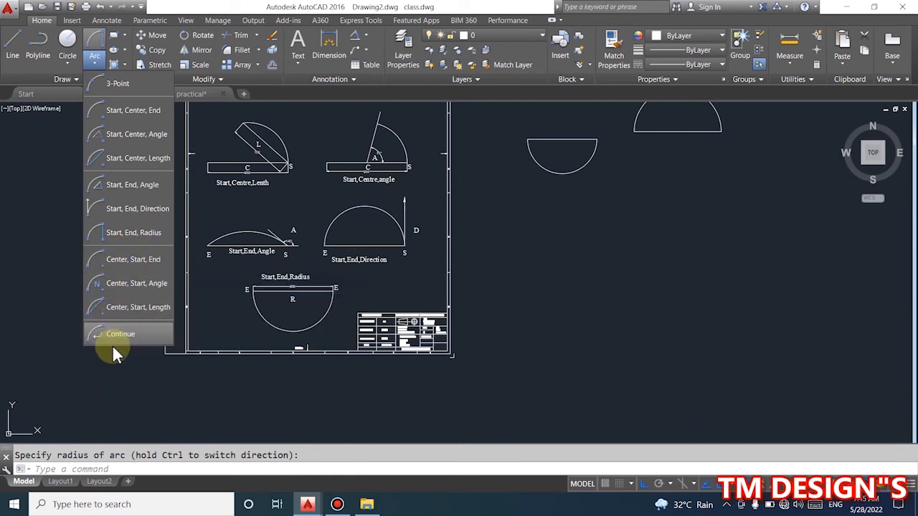
{"action": "left_click", "coordinate": [592, 300]}
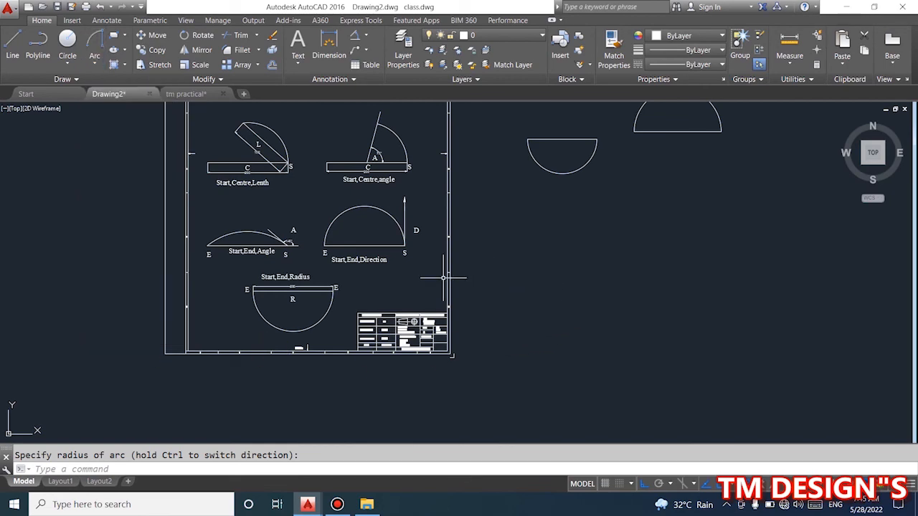
{"action": "scroll", "coordinate": [443, 277], "scroll_direction": "down", "scroll_amount": 2}
{"action": "scroll", "coordinate": [551, 282], "scroll_direction": "down", "scroll_amount": 2}
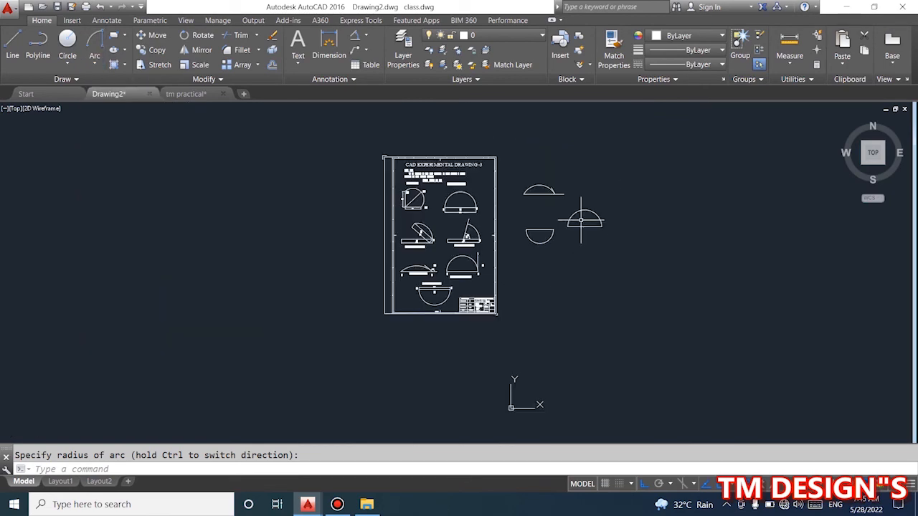
{"action": "scroll", "coordinate": [572, 187], "scroll_direction": "up", "scroll_amount": 4}
{"action": "left_click", "coordinate": [674, 312]}
{"action": "left_click", "coordinate": [422, 123]}
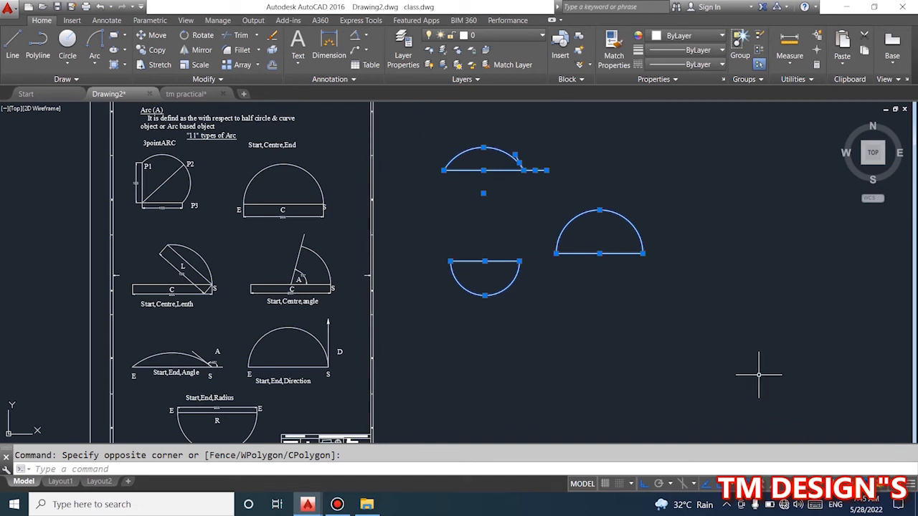
{"action": "key", "text": "Escape"}
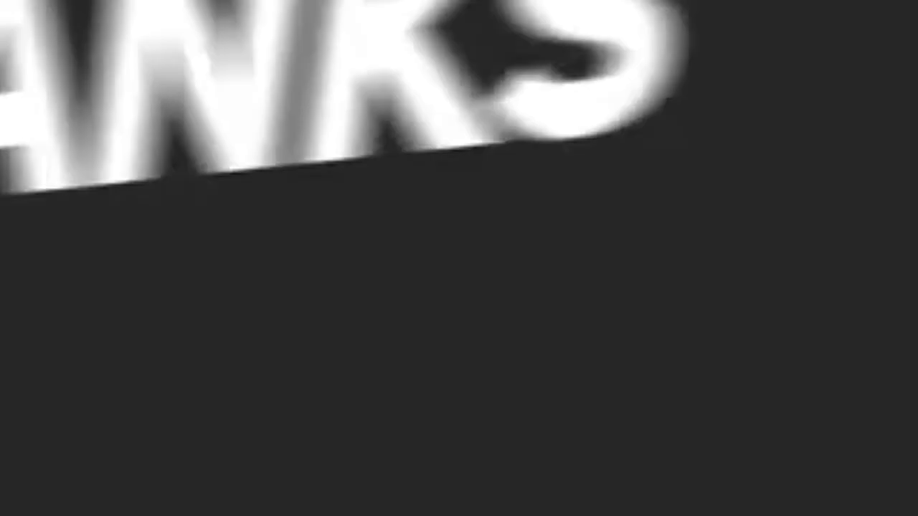